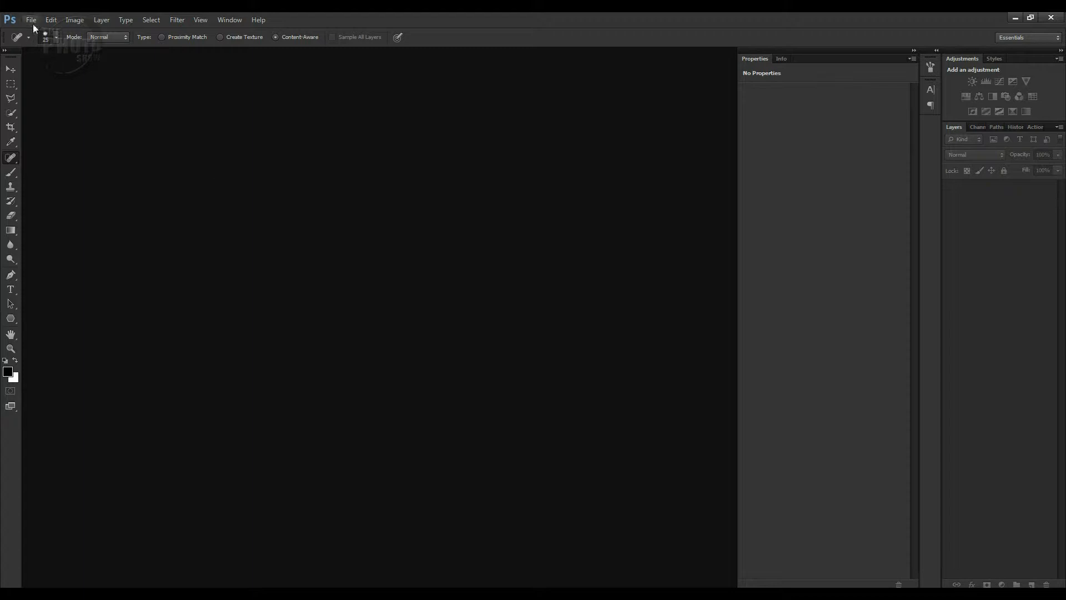
Open DSC_0069.JPG from the Photoshop Tutorial Images folder and fit it to the window.
left_click(31, 22)
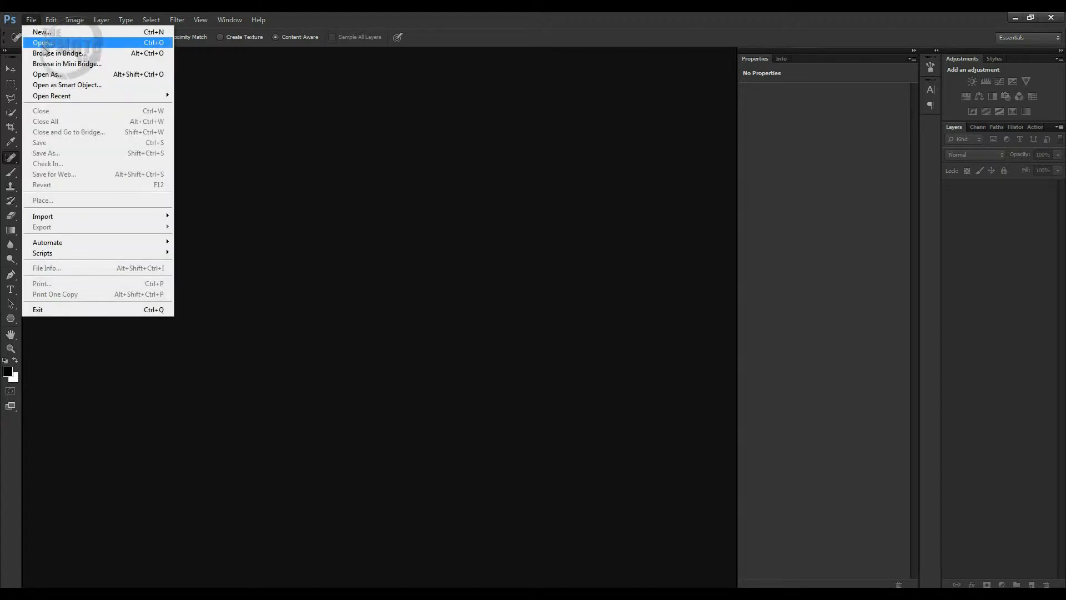
left_click(43, 44)
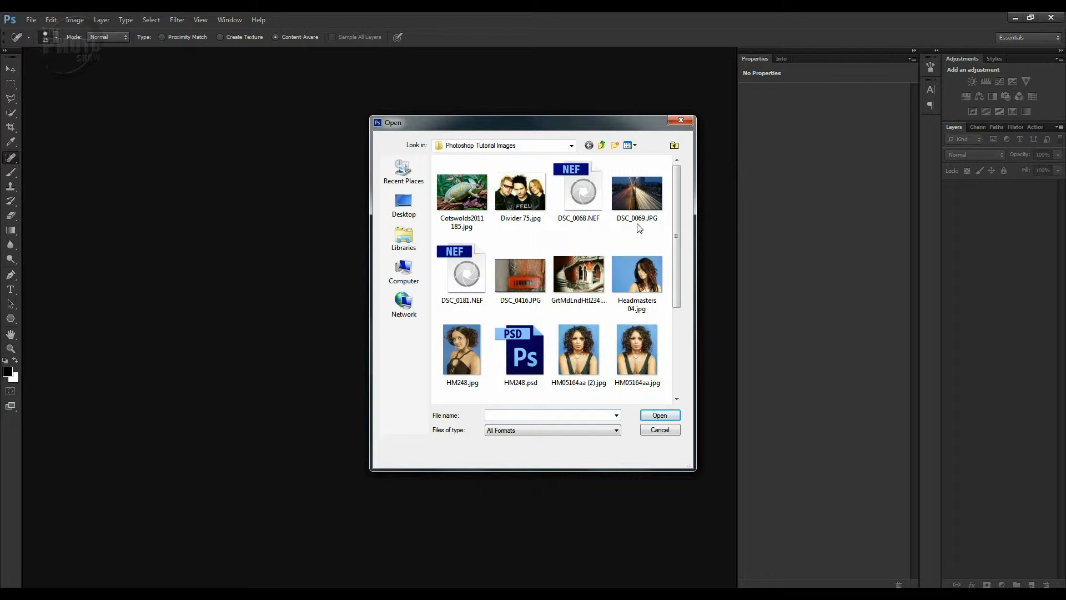
left_click(646, 204)
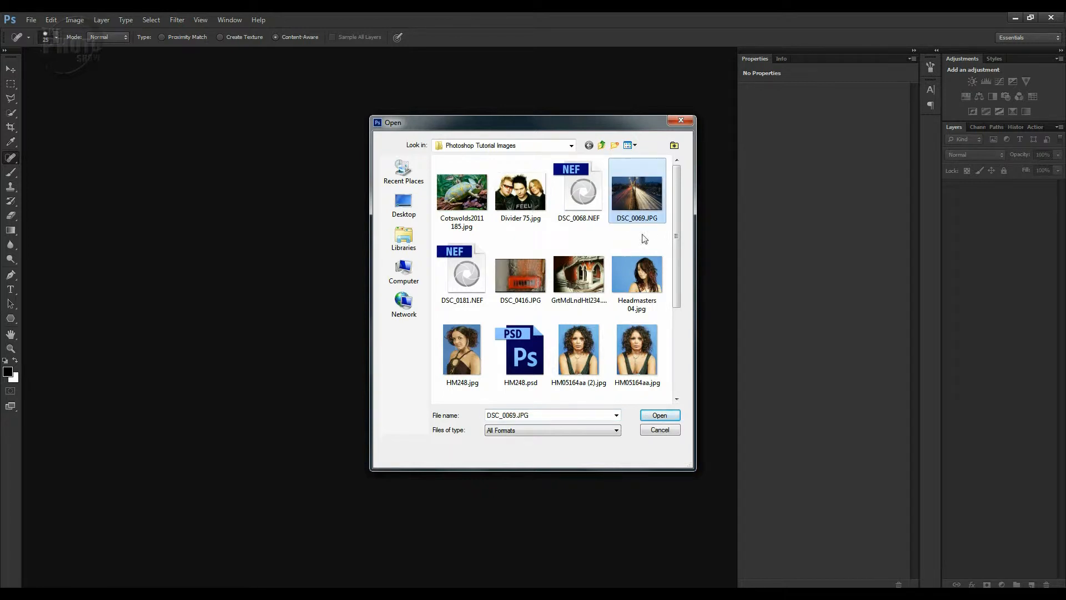
left_click(660, 414)
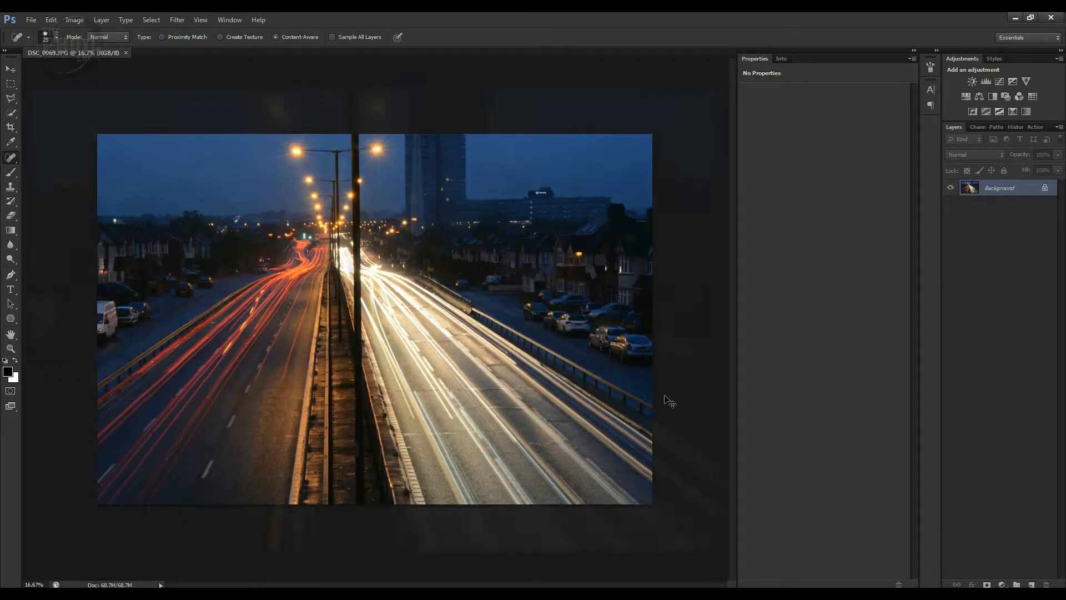
key("ctrl+0")
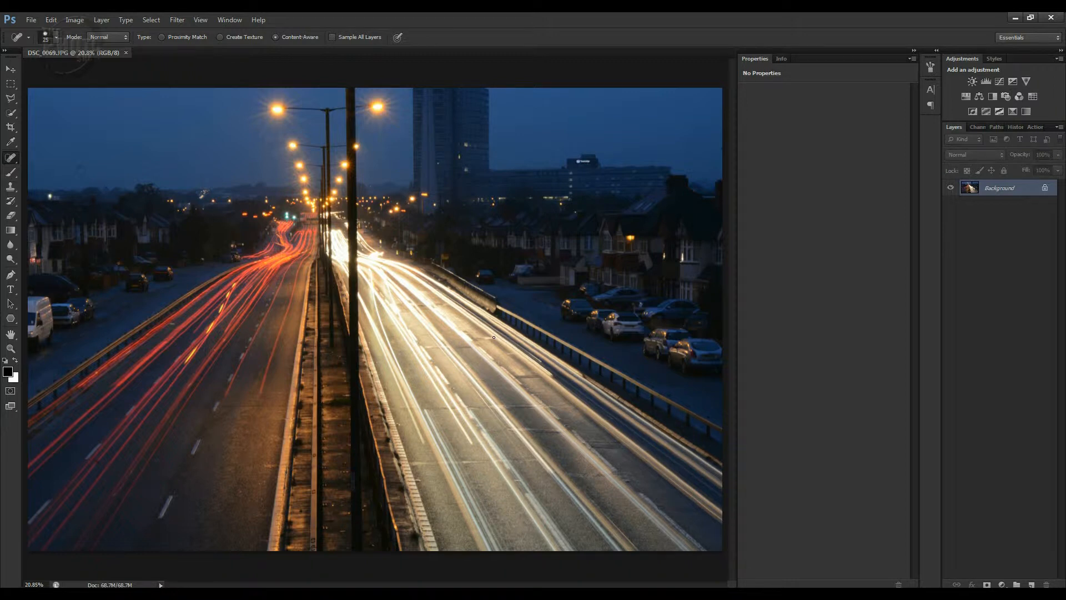
Try a Levels adjustment on the night road photo with RGB input levels of 17, 1.24 and 255.
key("ctrl+l")
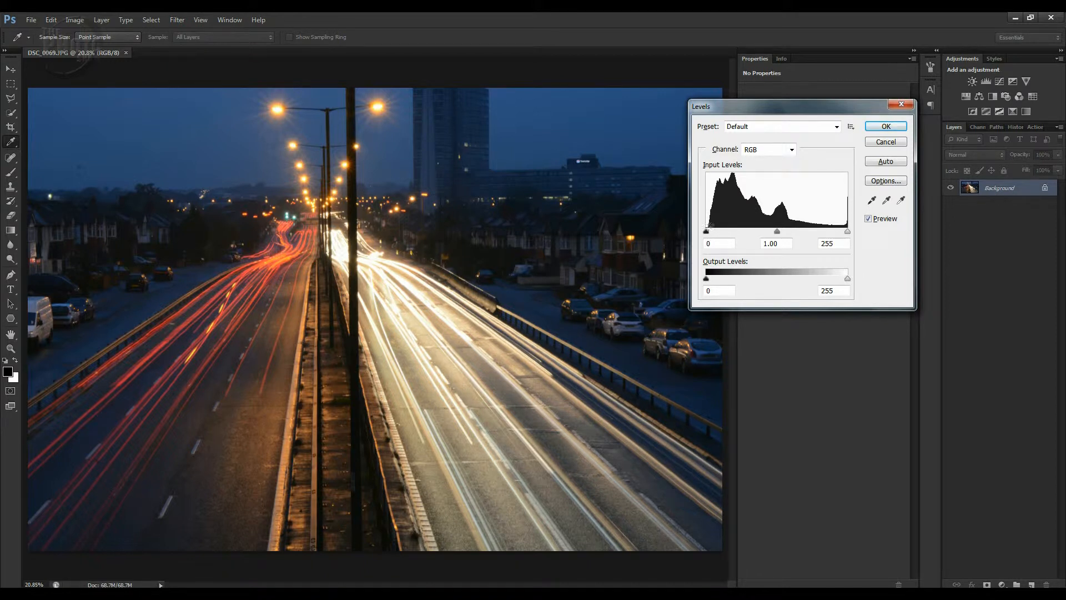
left_click_drag(707, 231, 712, 231)
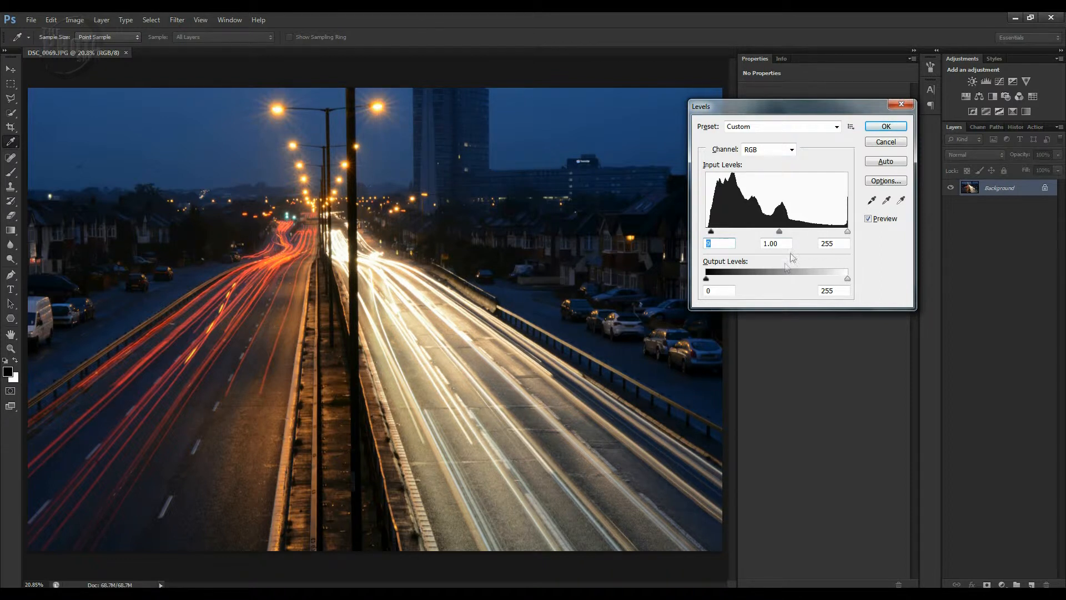
left_click_drag(848, 233, 826, 233)
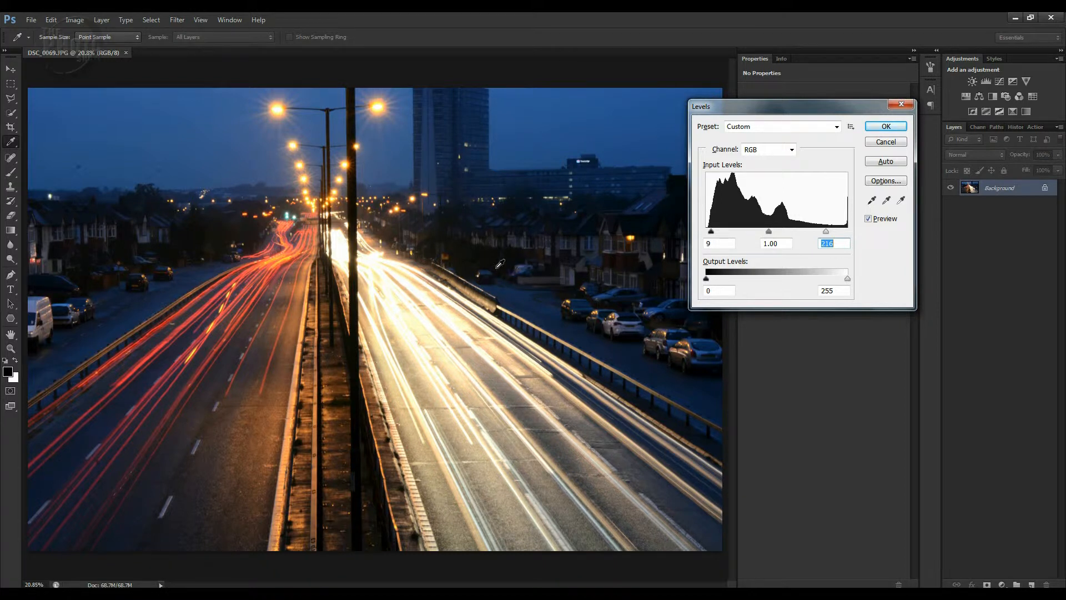
left_click_drag(825, 231, 847, 232)
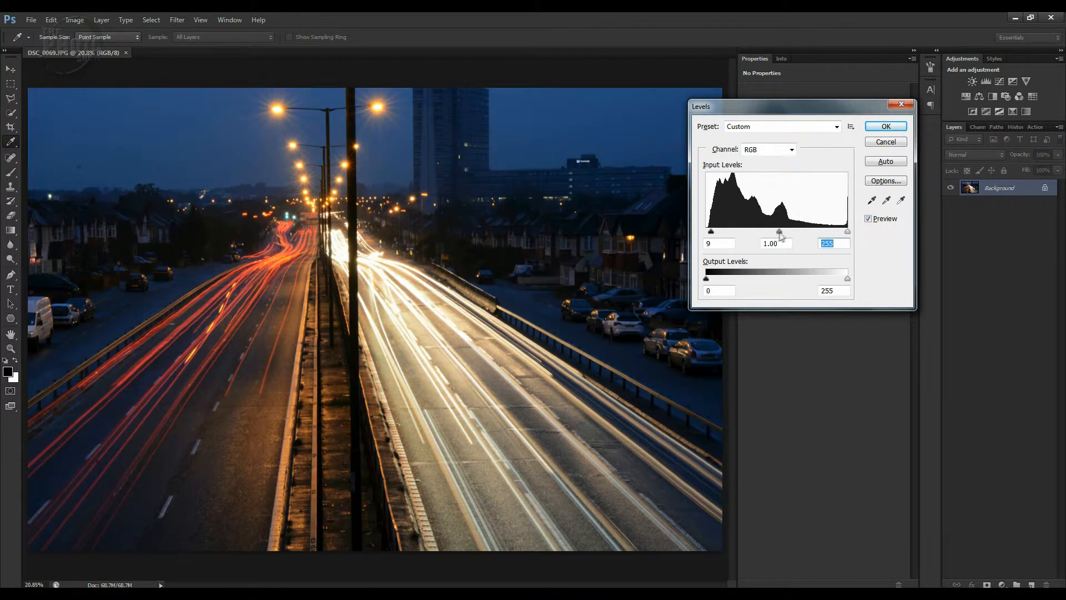
left_click_drag(779, 231, 716, 233)
left_click(768, 231)
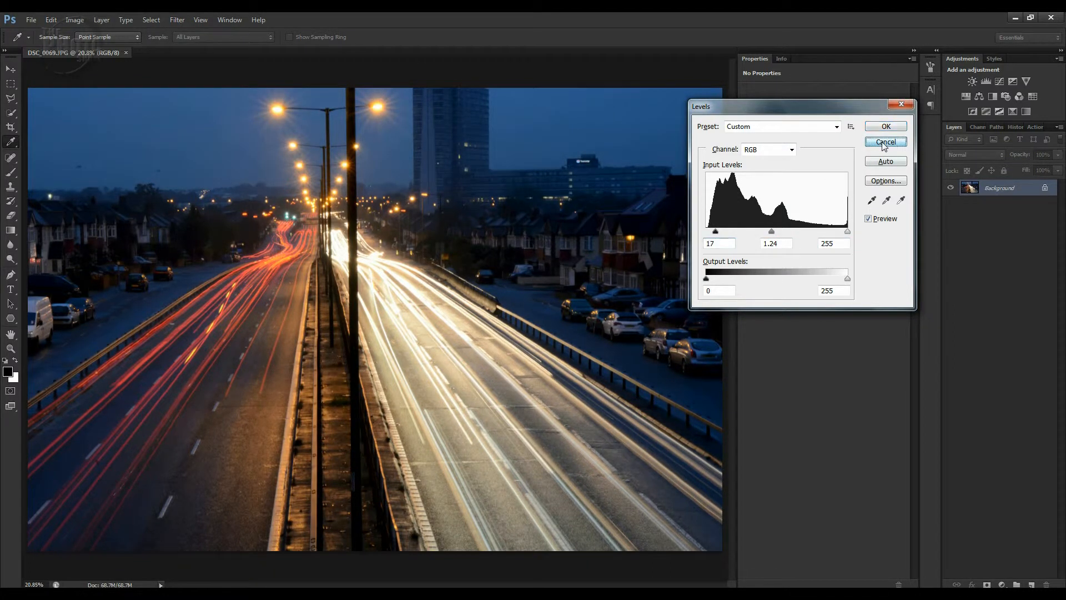
left_click(886, 126)
key("j")
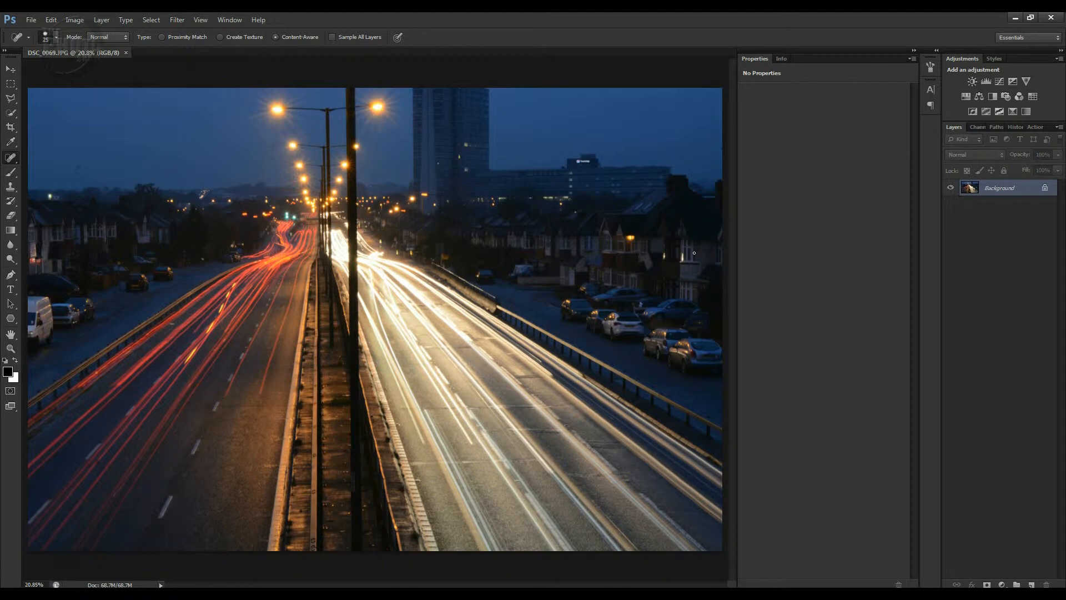
Apply a Curves adjustment with the black point at input 12 and a highlight point at input 167, output 190.
key("i")
key("ctrl+m")
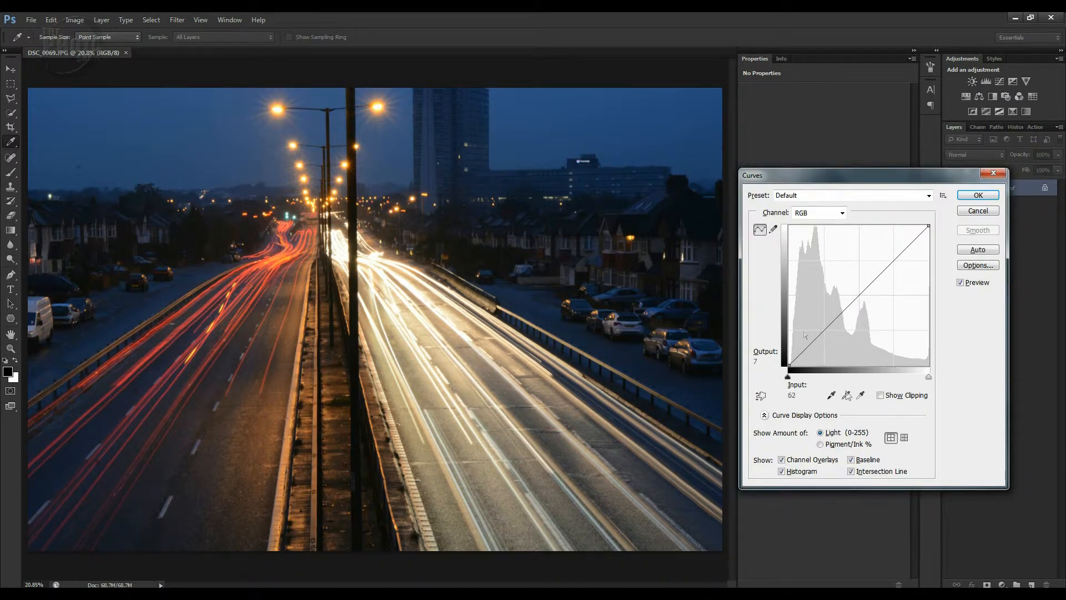
left_click_drag(787, 377, 795, 380)
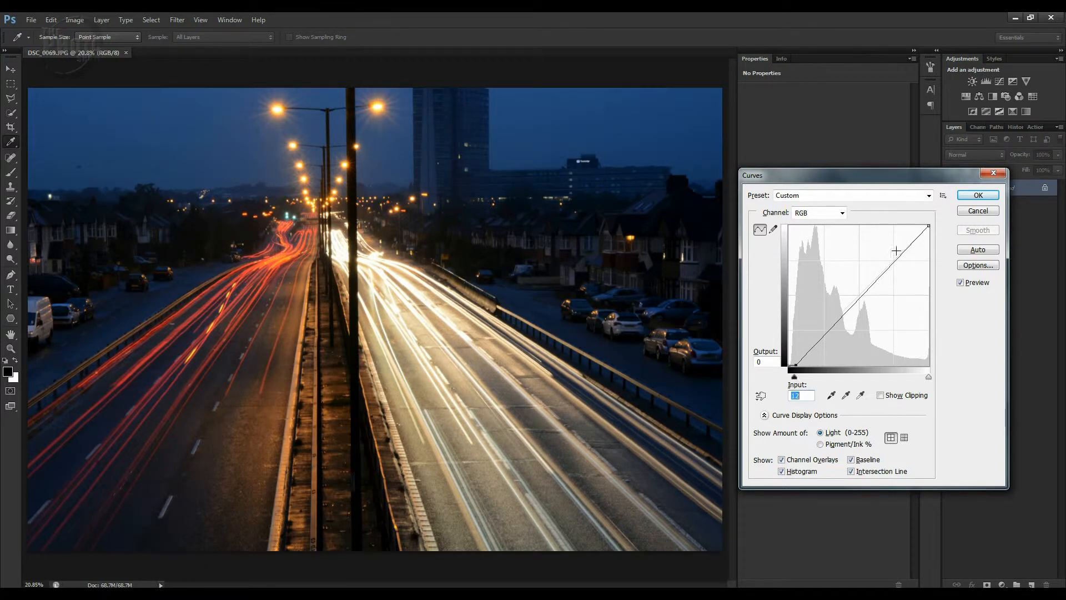
left_click_drag(888, 267, 881, 261)
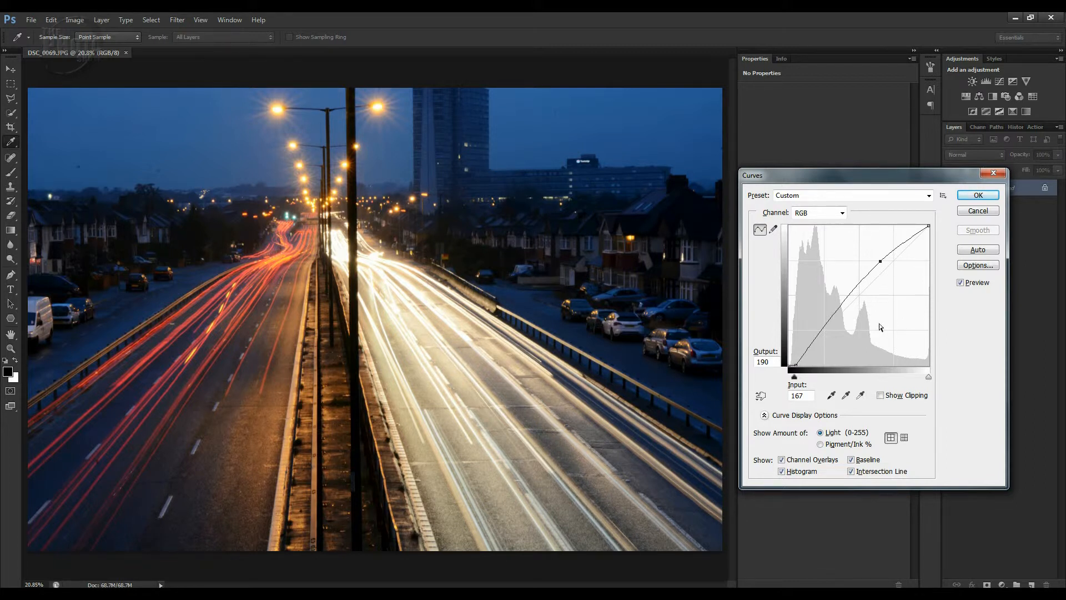
left_click(977, 196)
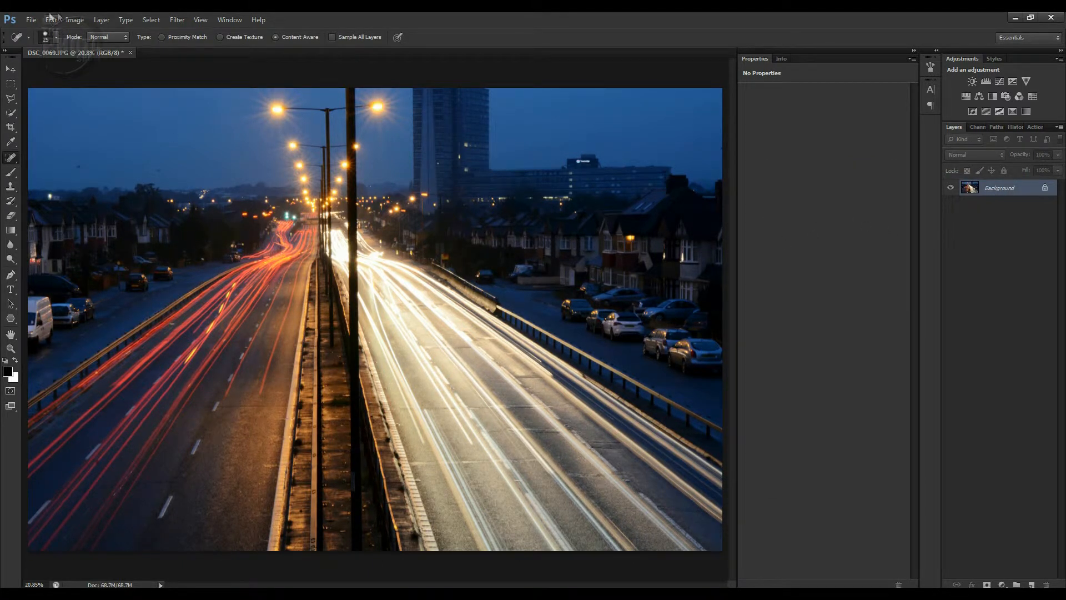
Open the raw file DSC_0068.NEF from the Photoshop Tutorial Images folder in Camera Raw.
left_click(31, 20)
left_click(46, 44)
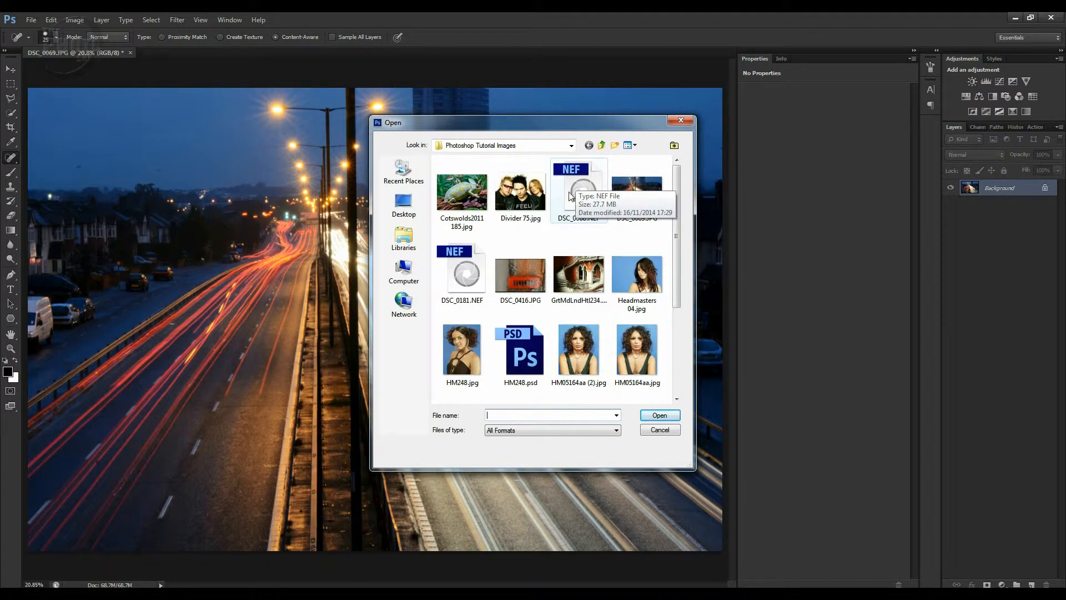
left_click(568, 212)
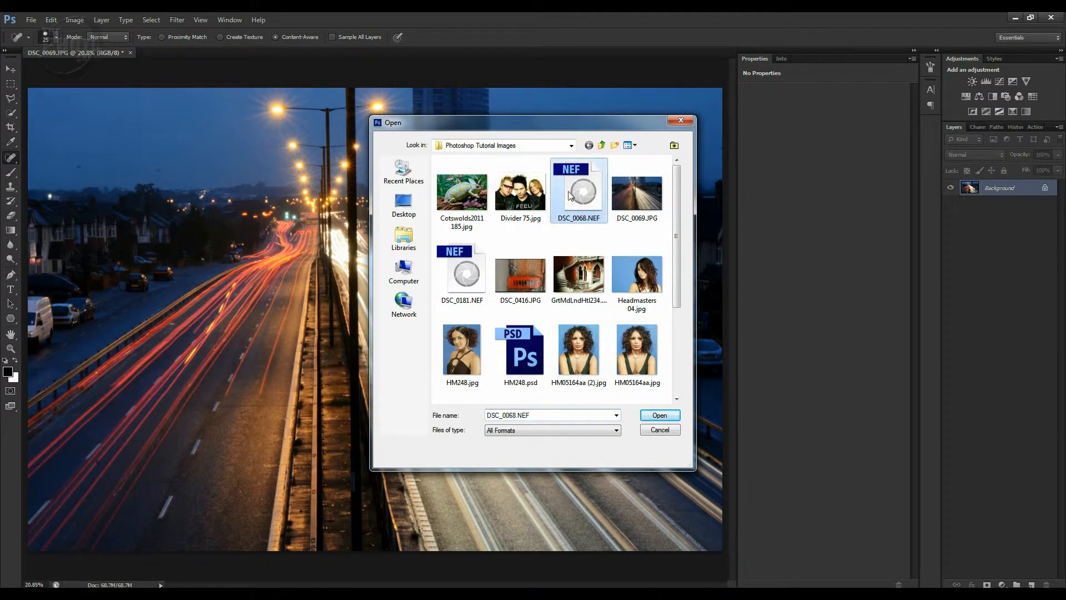
left_click(659, 416)
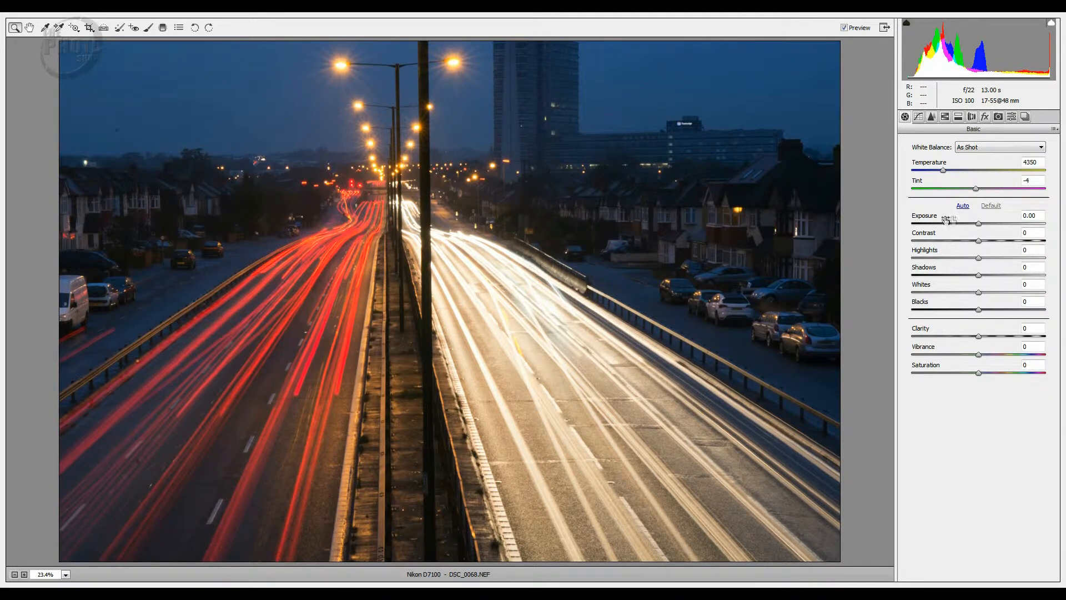
Set the raw photo's Exposure to +0.50 and Blacks to -60.
left_click(926, 218)
left_click_drag(926, 218, 943, 216)
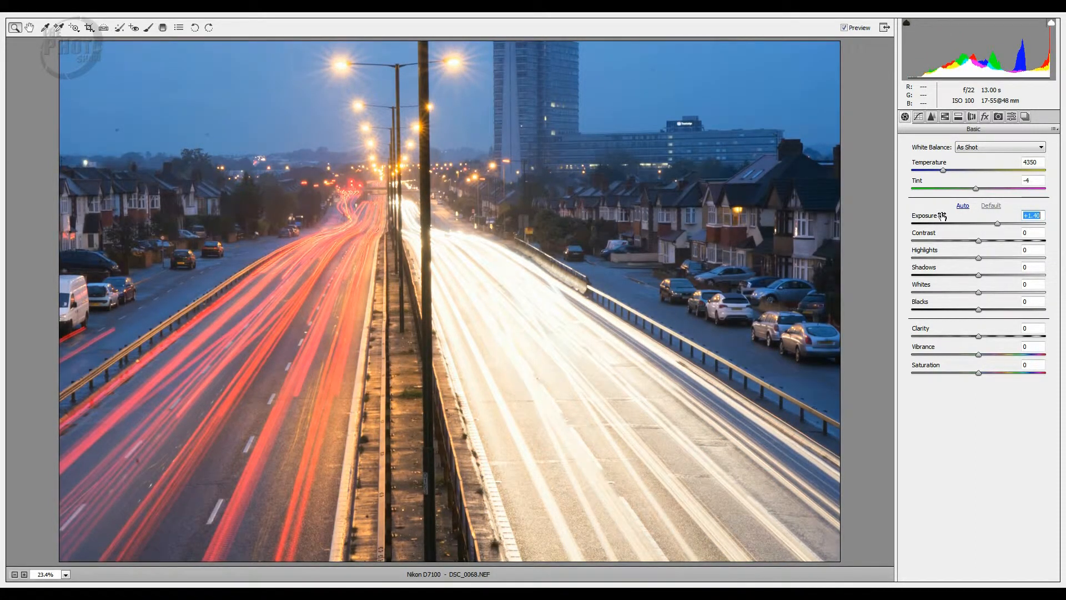
left_click_drag(939, 215, 933, 215)
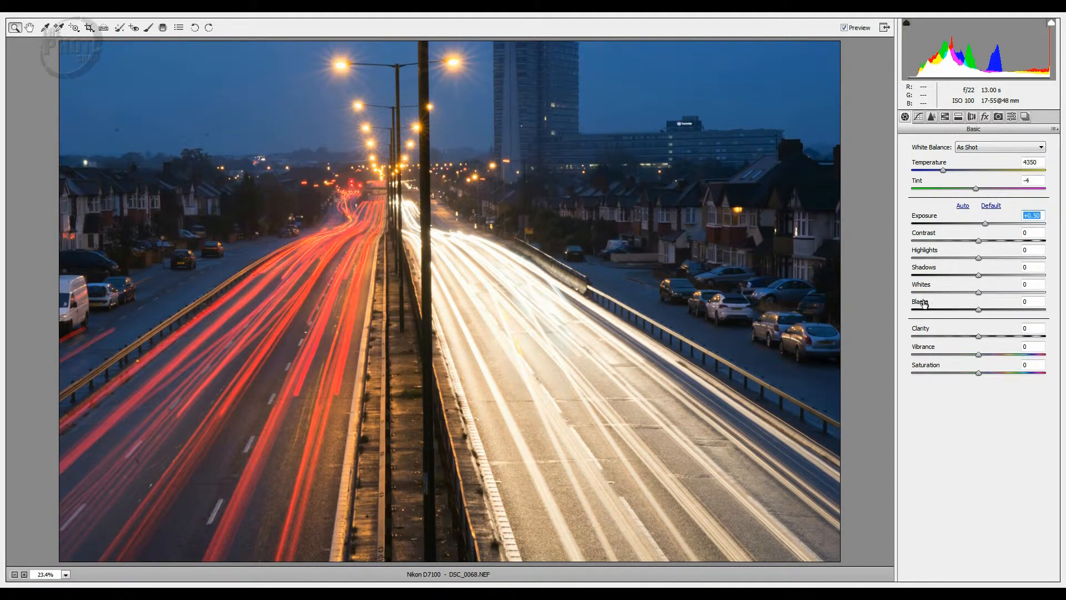
mouse_move(921, 303)
left_mouse_down()
mouse_move(894, 304)
mouse_move(913, 304)
left_mouse_up()
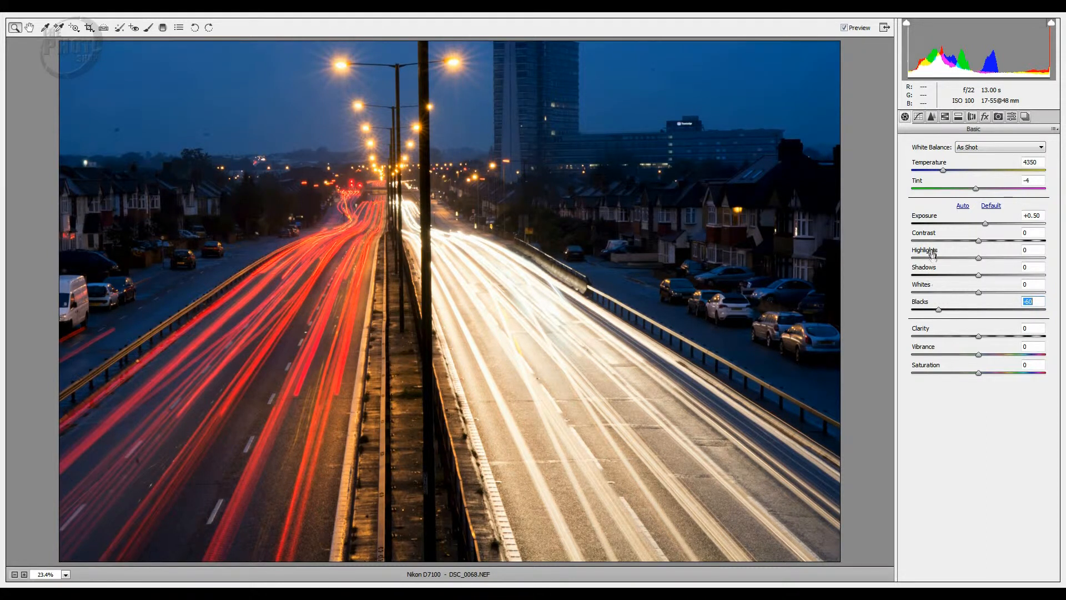
Refine the raw photo's tones with Highlights -38, Shadows +53, Blacks -72 and Clarity +24.
left_click_drag(931, 252, 911, 254)
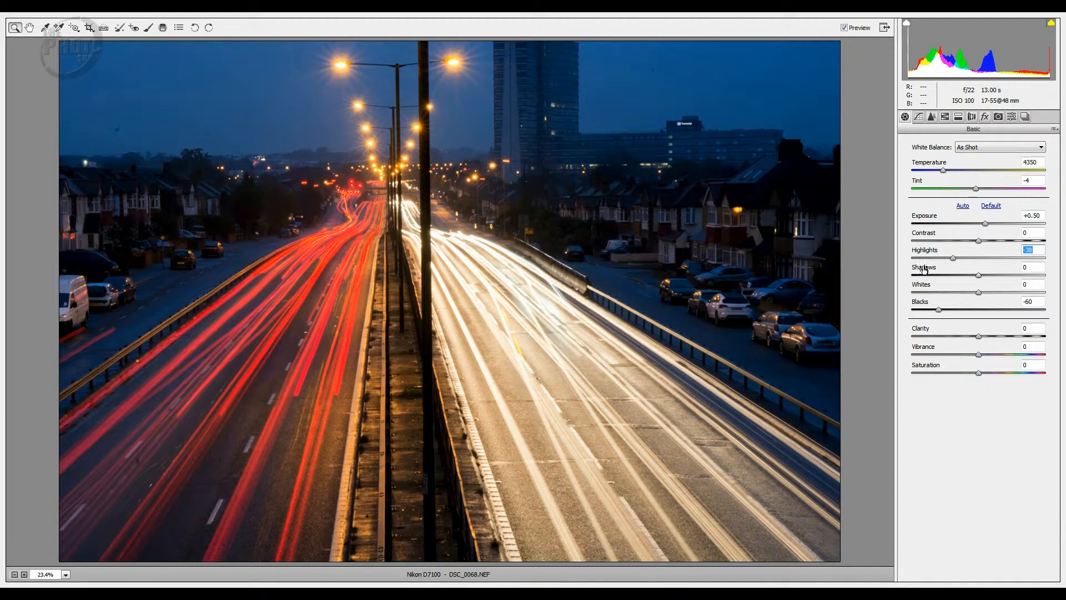
left_click_drag(923, 269, 952, 269)
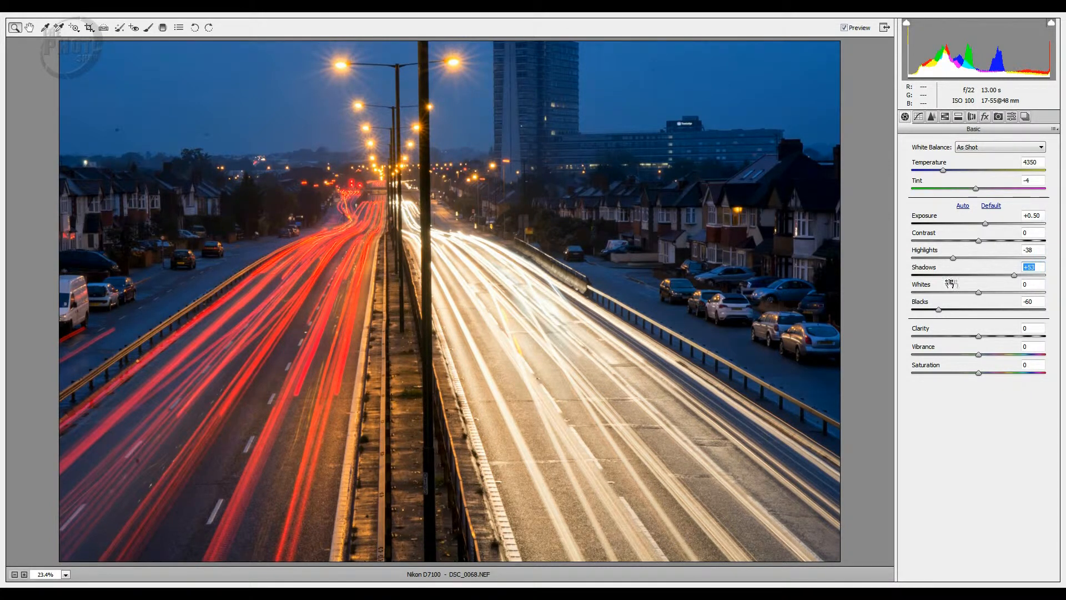
left_click_drag(920, 305, 917, 303)
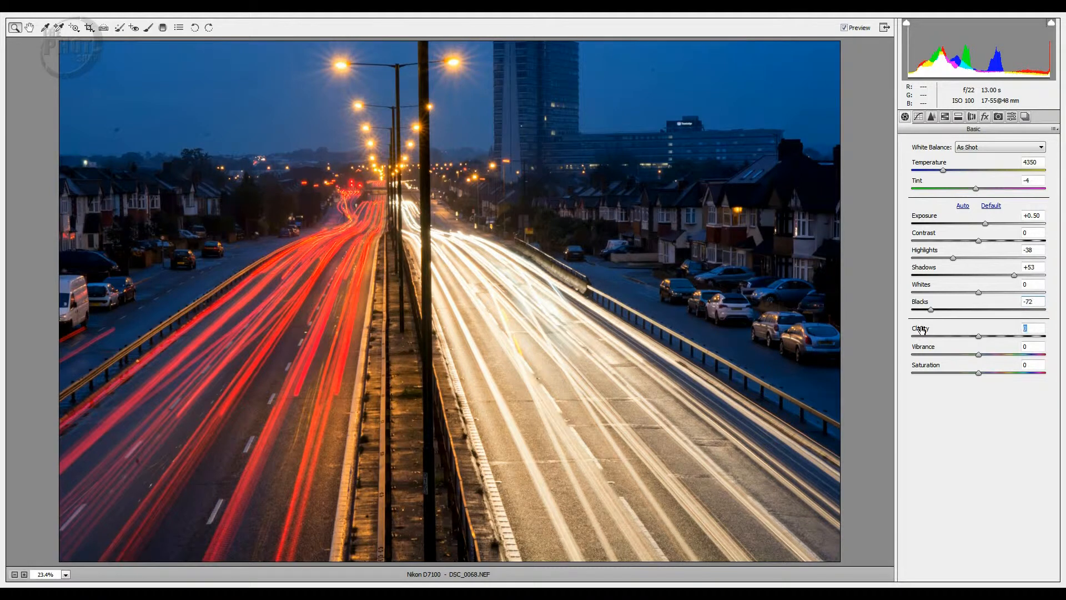
left_click_drag(921, 329, 933, 329)
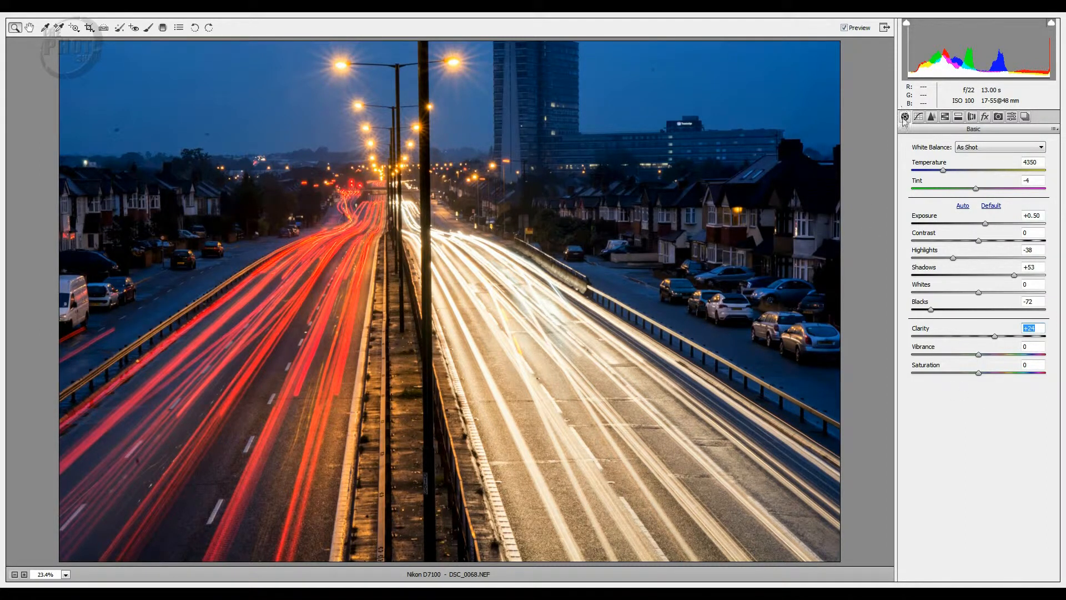
Set the raw photo's Luminance noise reduction to 30, judging it on the dark houses at full size.
left_click(932, 119)
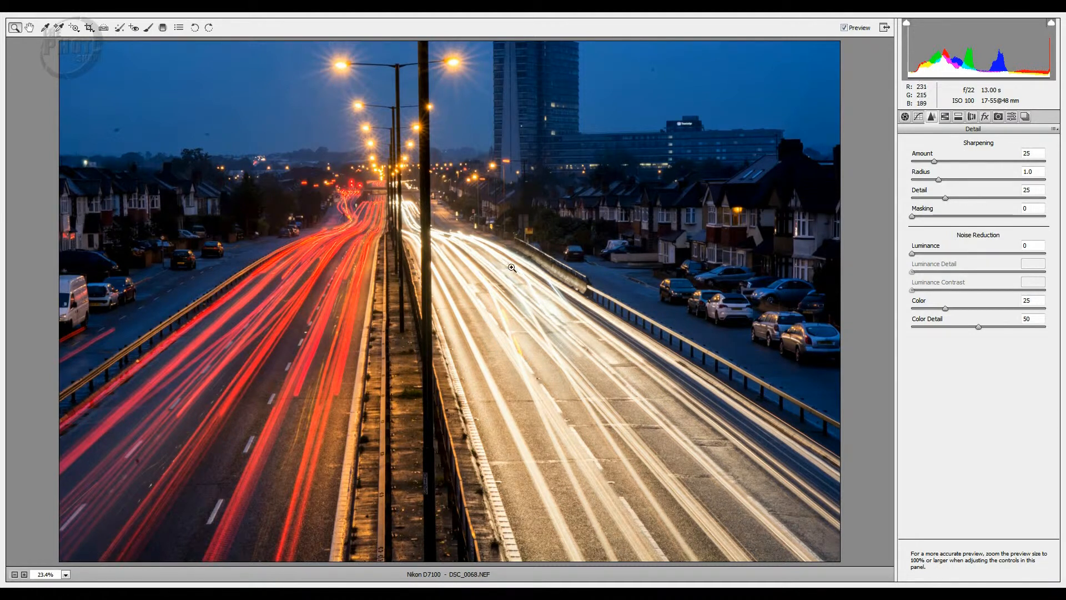
left_click(528, 286)
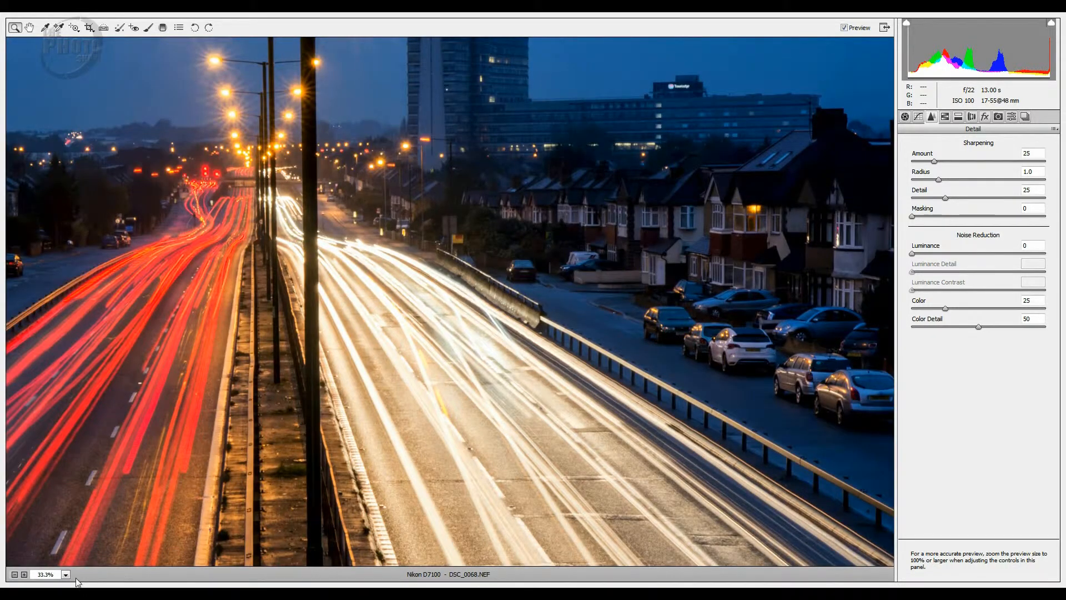
left_click(65, 574)
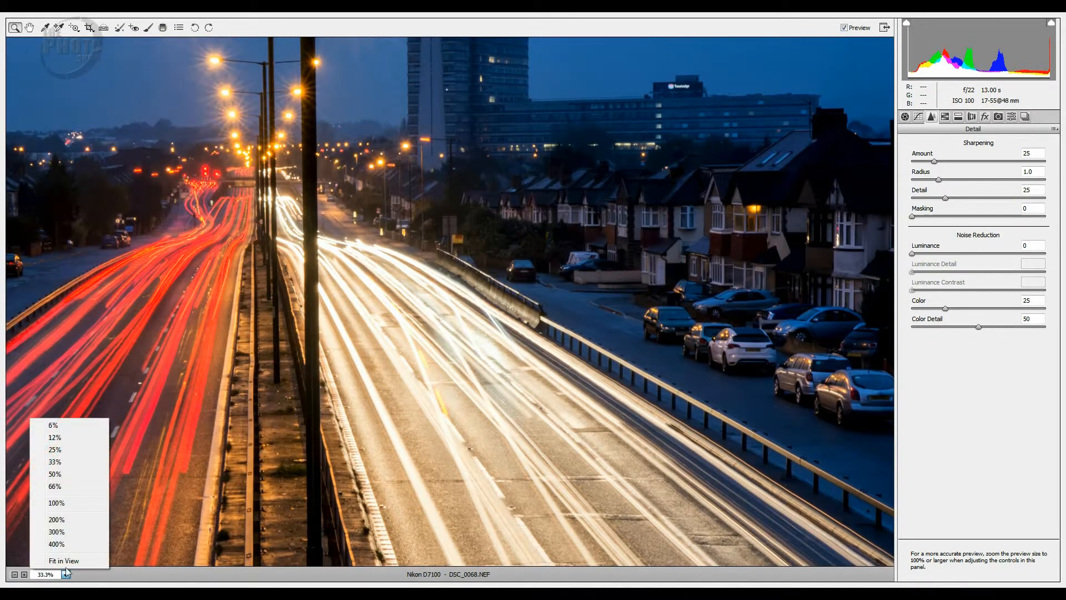
left_click(71, 503)
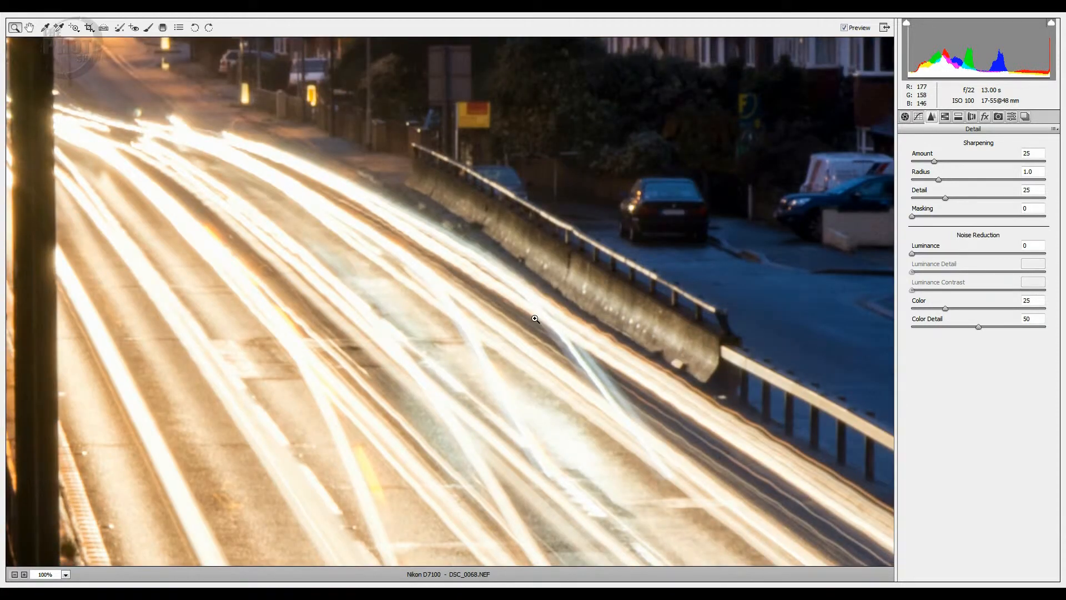
left_click_drag(599, 250, 329, 364)
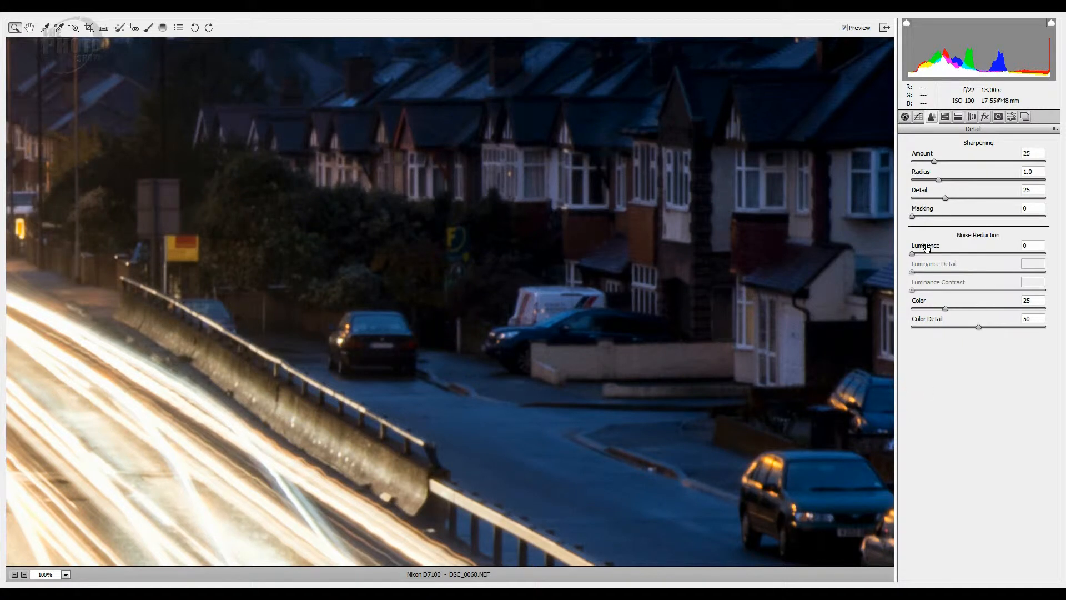
left_click_drag(925, 247, 954, 248)
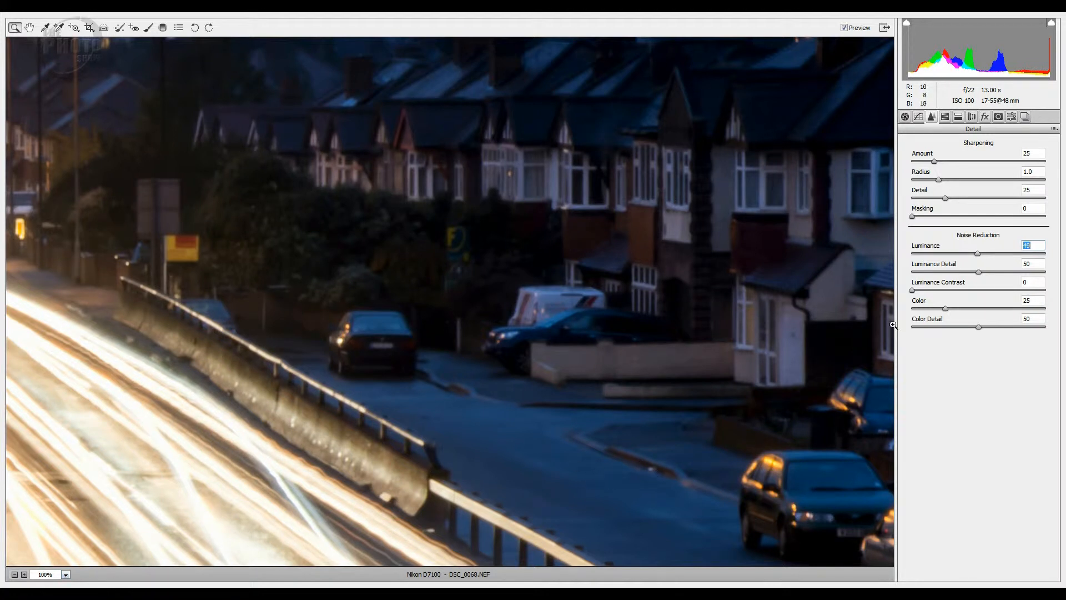
left_click_drag(926, 248, 892, 248)
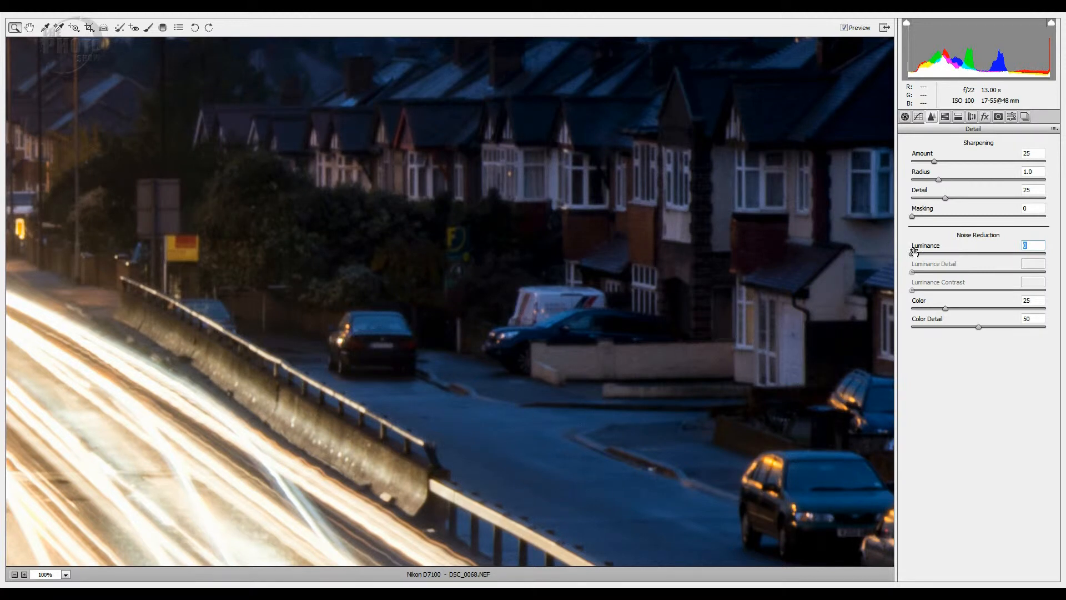
left_click_drag(928, 248, 944, 247)
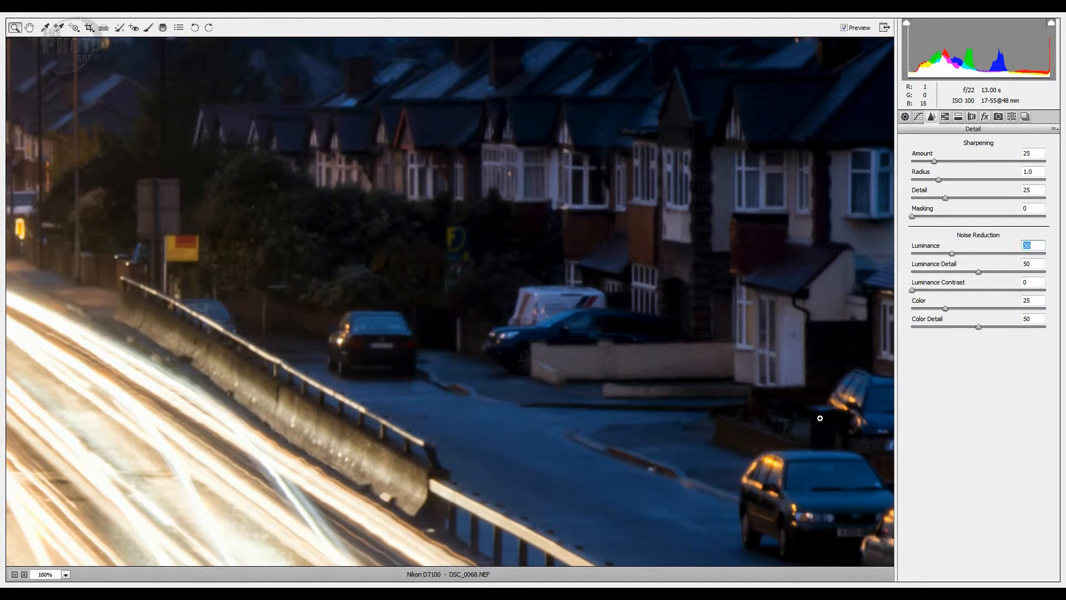
Set the noise reduction's Luminance Detail to 93 and Luminance Contrast to 22.
key("Tab")
left_click_drag(931, 266, 953, 266)
left_click_drag(938, 283, 949, 284)
Raise the raw photo's sharpening Amount to 89.
left_click(924, 155)
left_click_drag(924, 156, 938, 156)
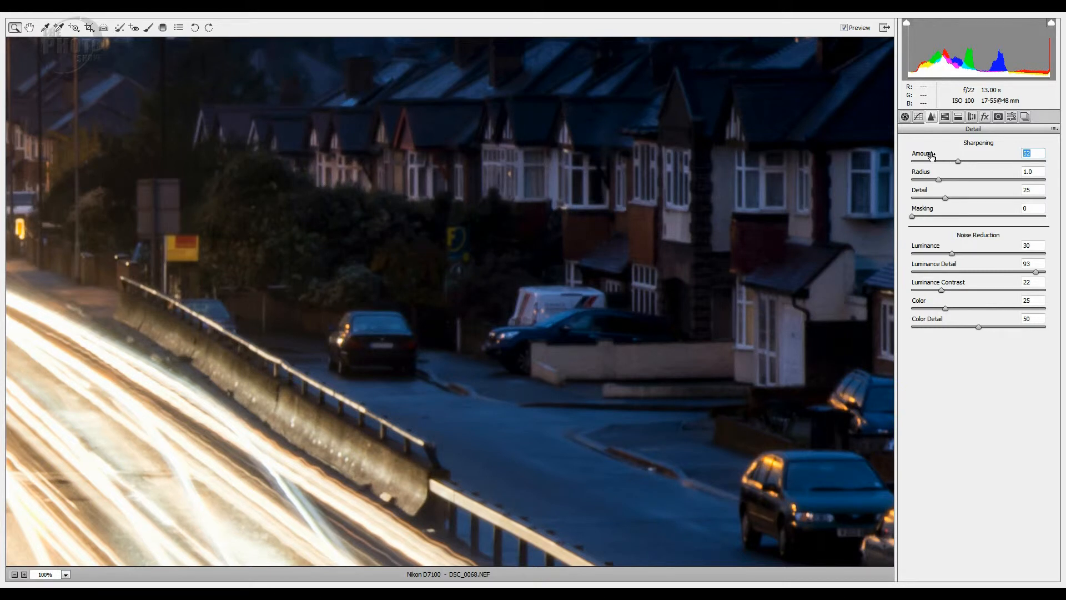
left_click_drag(930, 156, 946, 156)
left_click_drag(926, 157, 930, 157)
Set the raw photo's sharpening Masking to 70, judging the sharpened edges with the black-and-white mask preview.
left_click(912, 216, "alt")
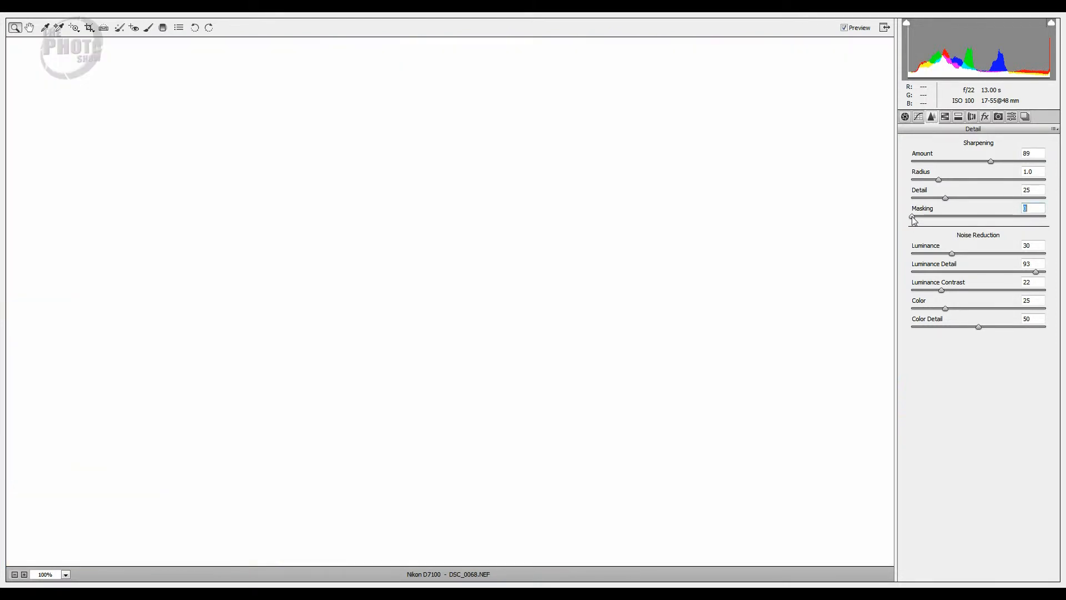
left_click_drag(914, 220, 1009, 224)
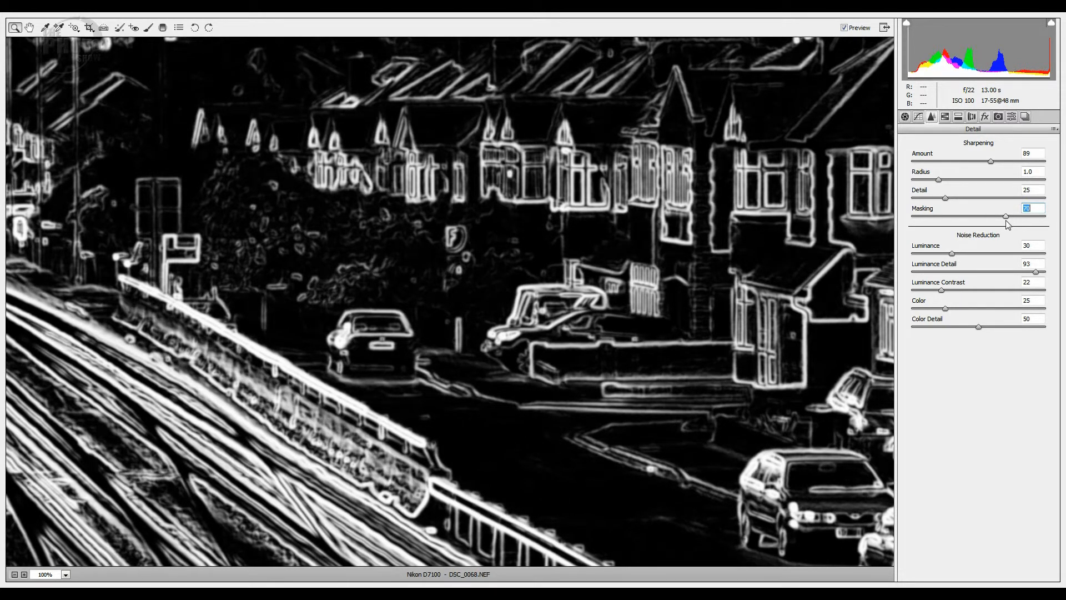
left_click_drag(1009, 224, 1008, 225)
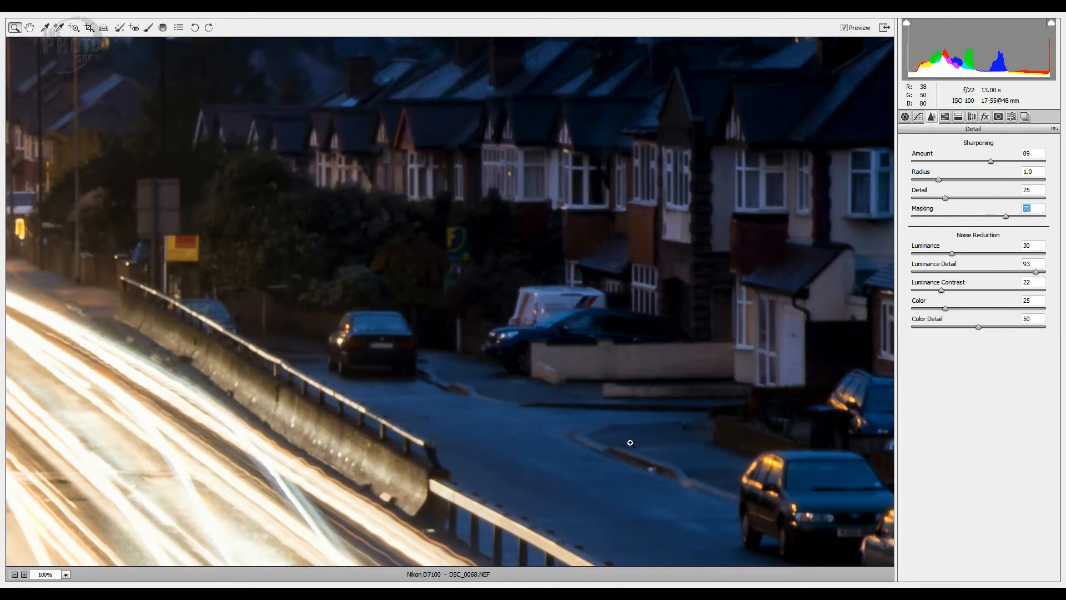
View the whole raw photo at 25% and compare it with and without the sharpening and noise reduction settings.
left_click(66, 576)
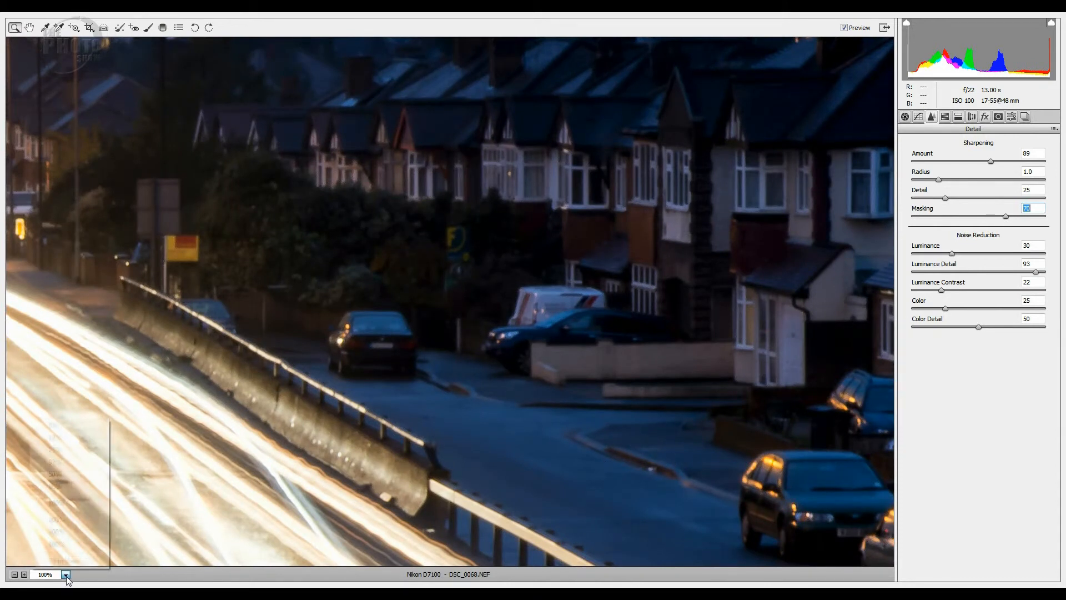
left_click(87, 450)
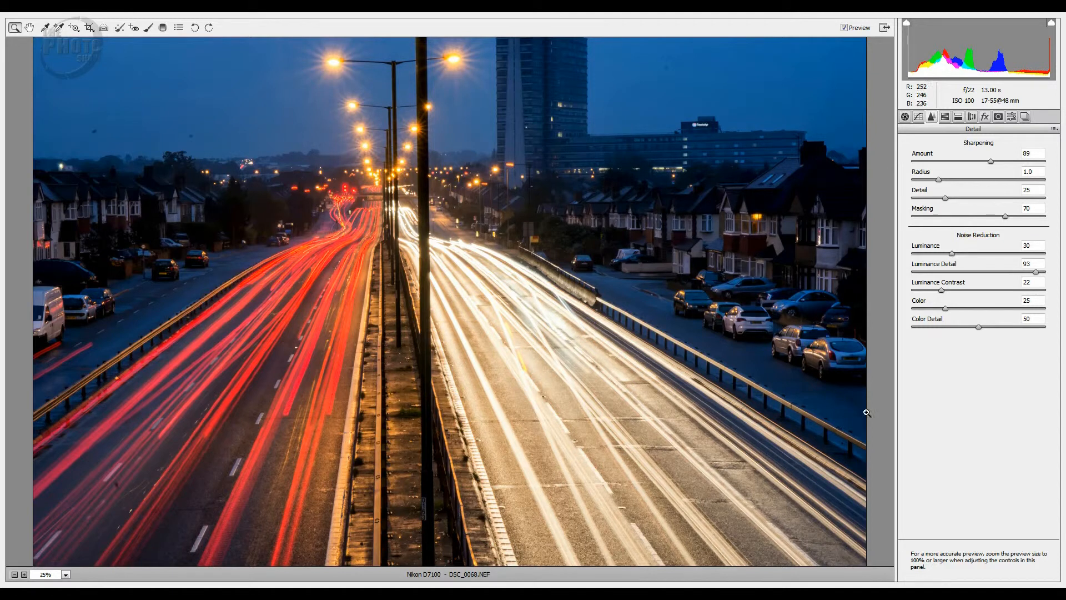
left_click(845, 29)
left_click(845, 28)
Compare the raw photo before and after the Basic tone adjustments.
left_click(904, 117)
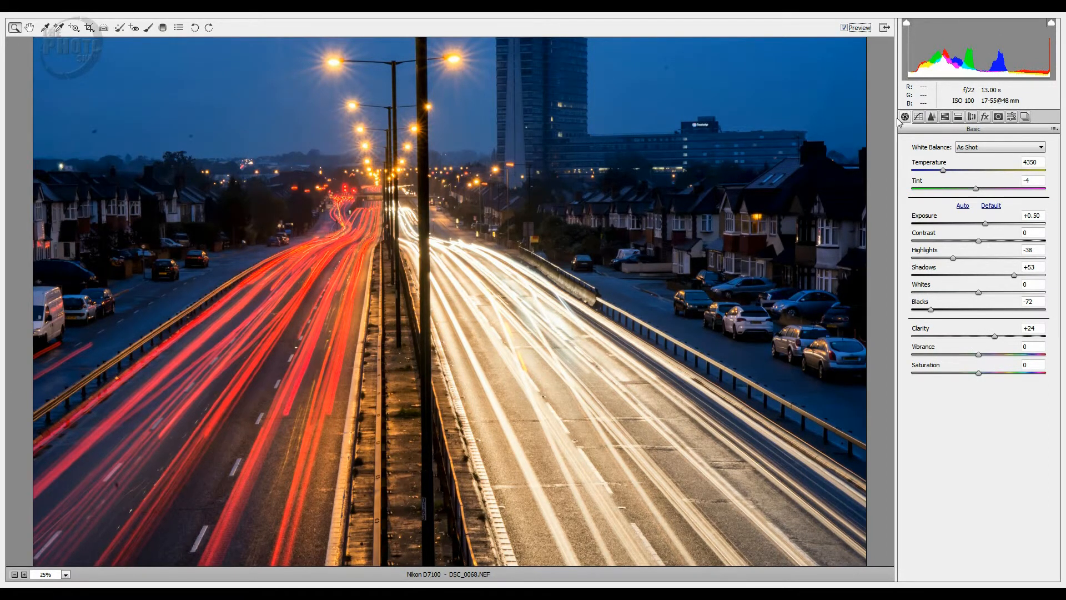
left_click(845, 29)
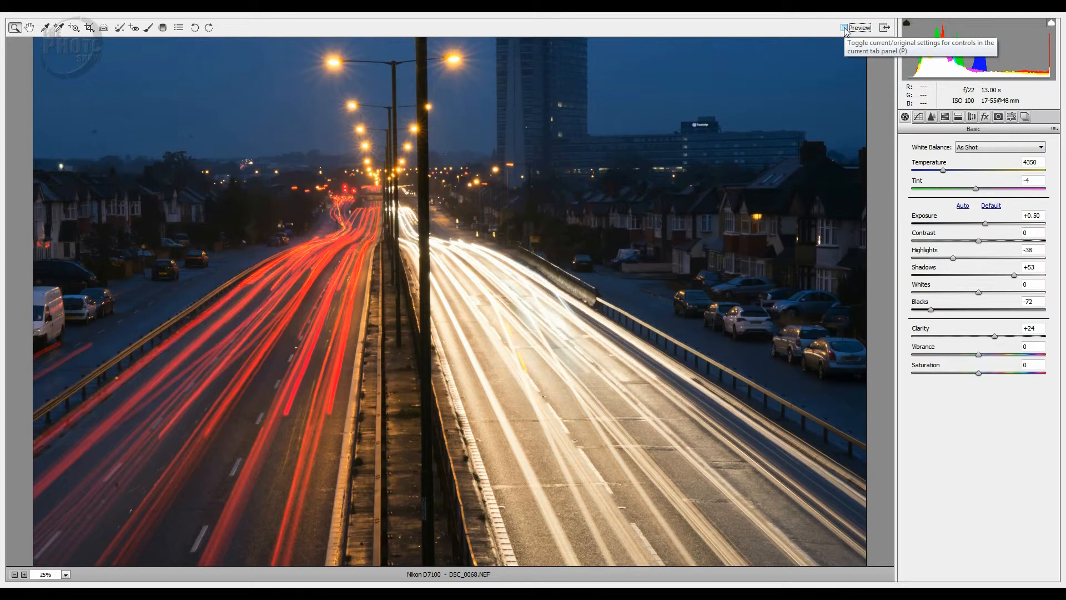
left_click(845, 28)
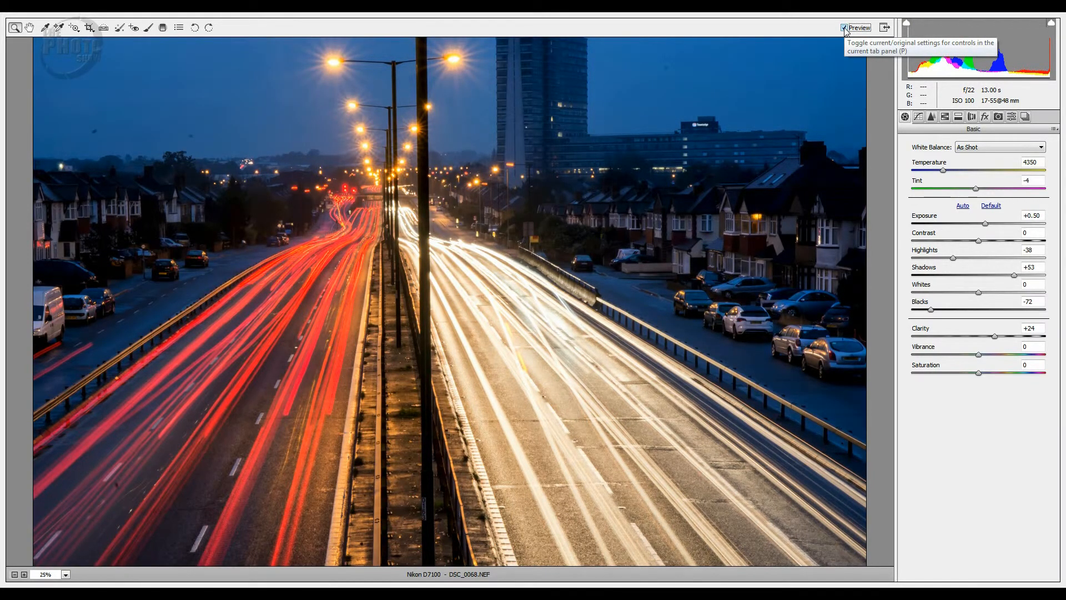
left_click(845, 27)
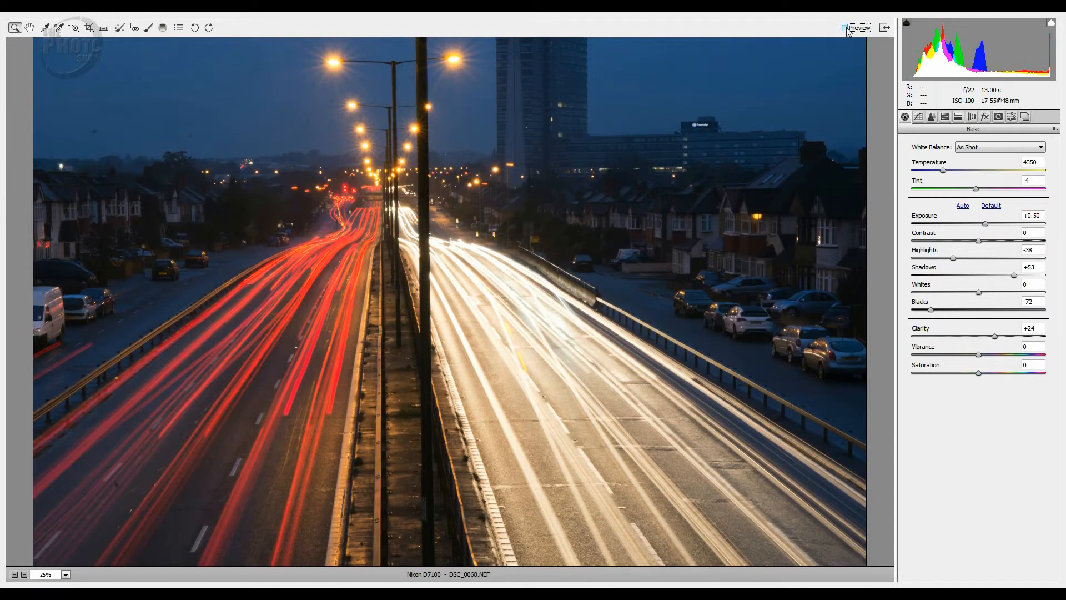
left_click(848, 29)
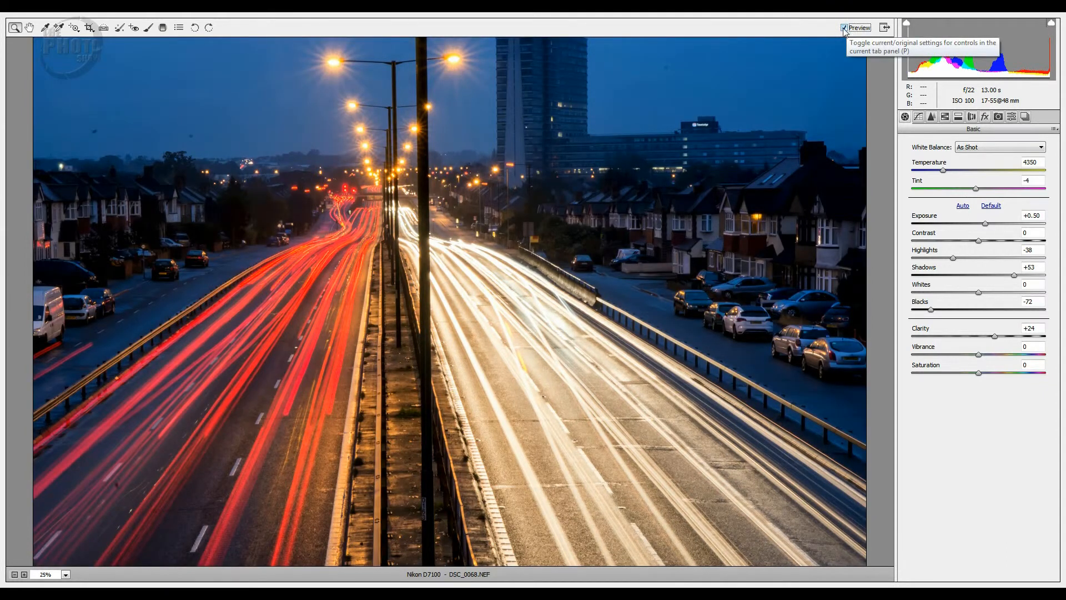
left_click(845, 29)
left_click(844, 29)
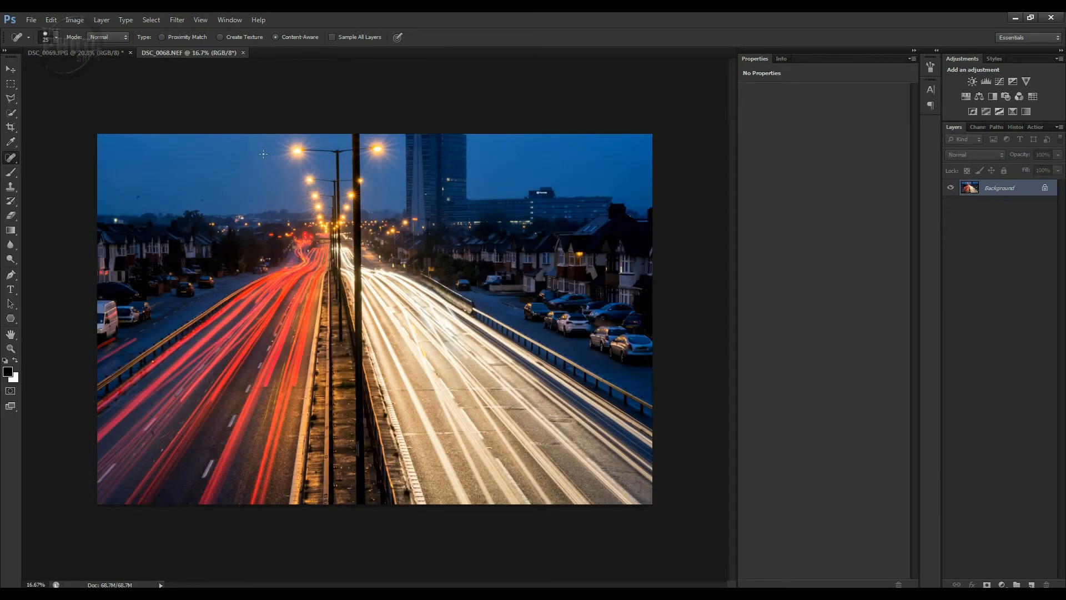
Float the DSC_0068.NEF and DSC_0069.JPG documents in separate windows and arrange them side by side, with the JPEG on the left.
left_click_drag(176, 53, 240, 82)
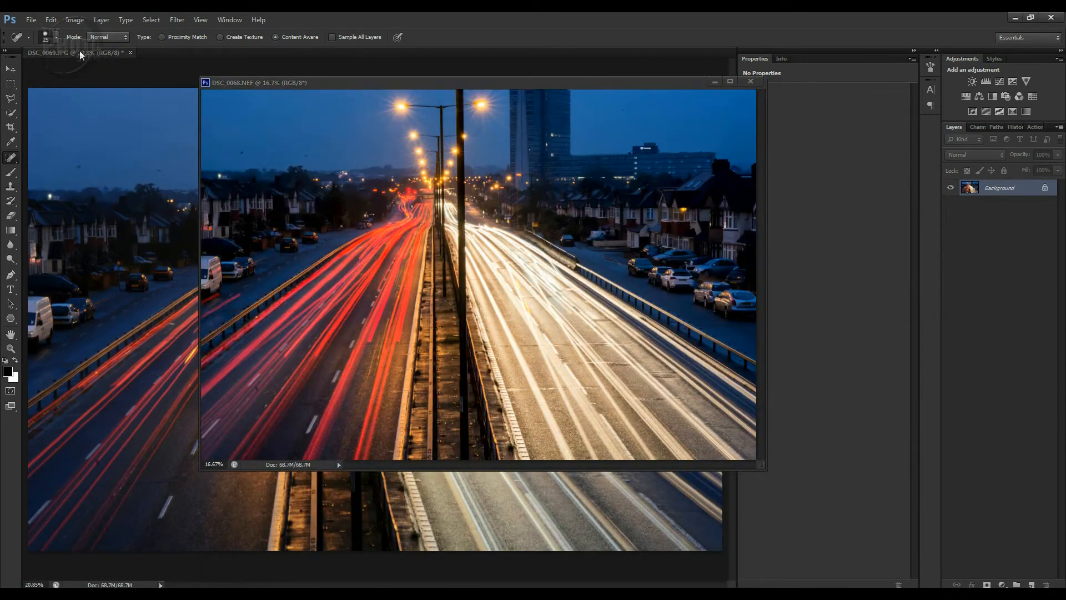
left_click_drag(79, 51, 95, 85)
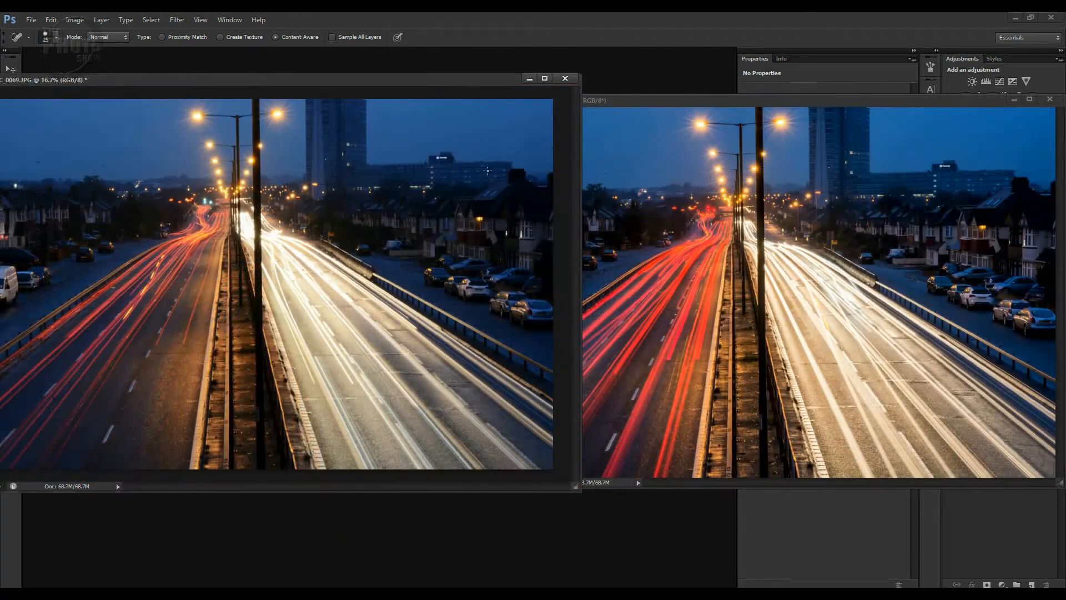
left_click_drag(418, 82, 427, 105)
left_click_drag(775, 102, 761, 118)
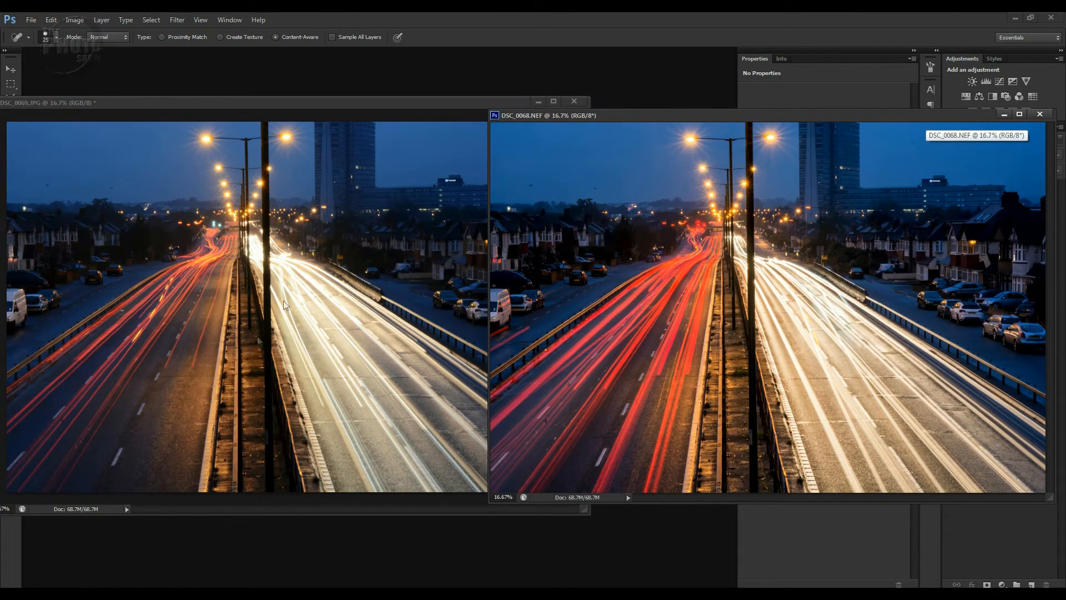
left_click_drag(665, 116, 696, 116)
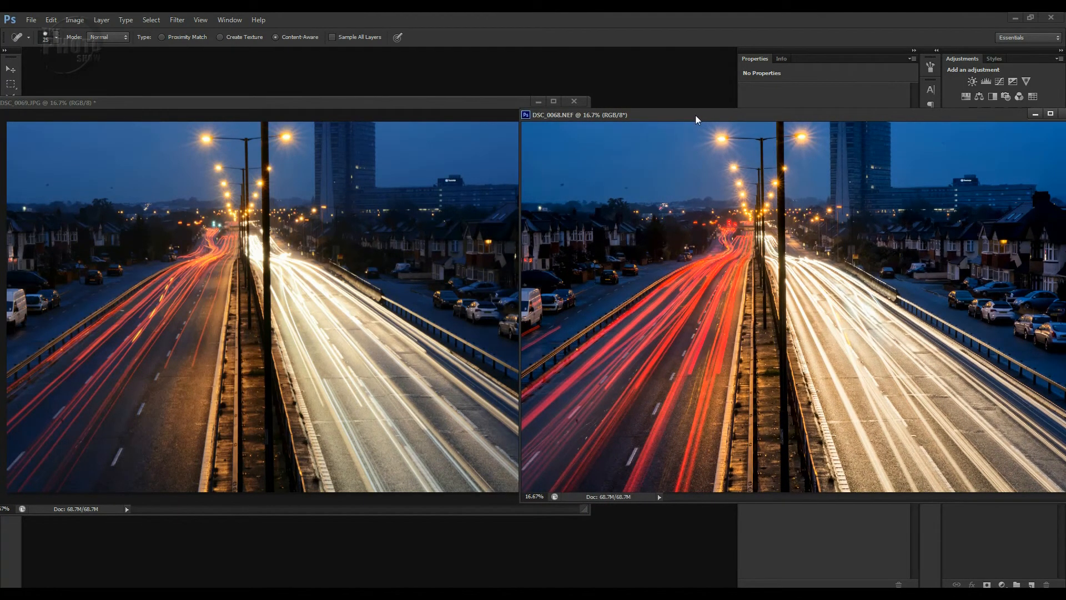